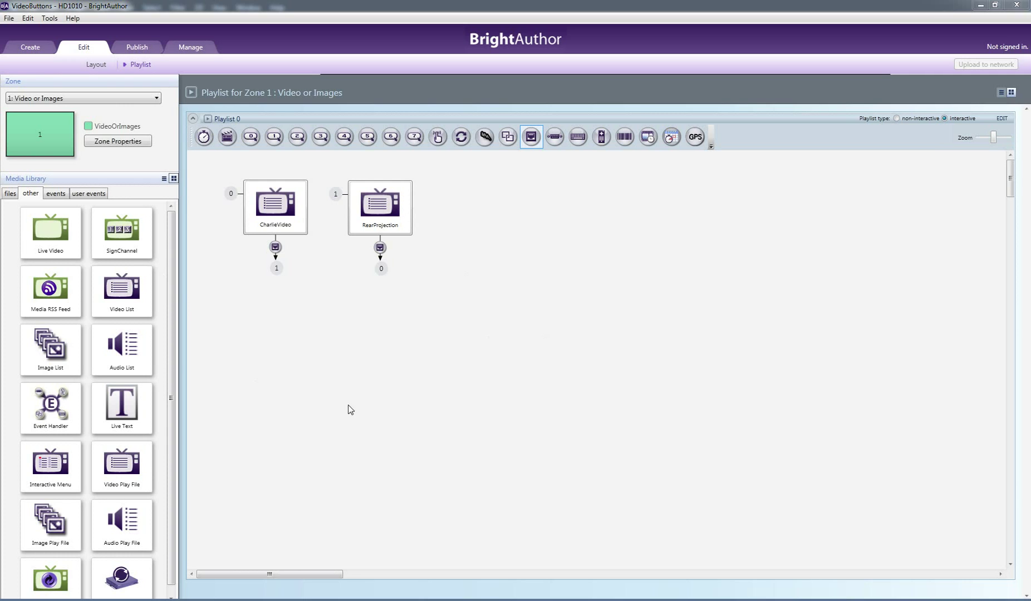
# Add a Live Text state to the playlist and name it 'dawdagawd'.
pyautogui.click(129, 419)
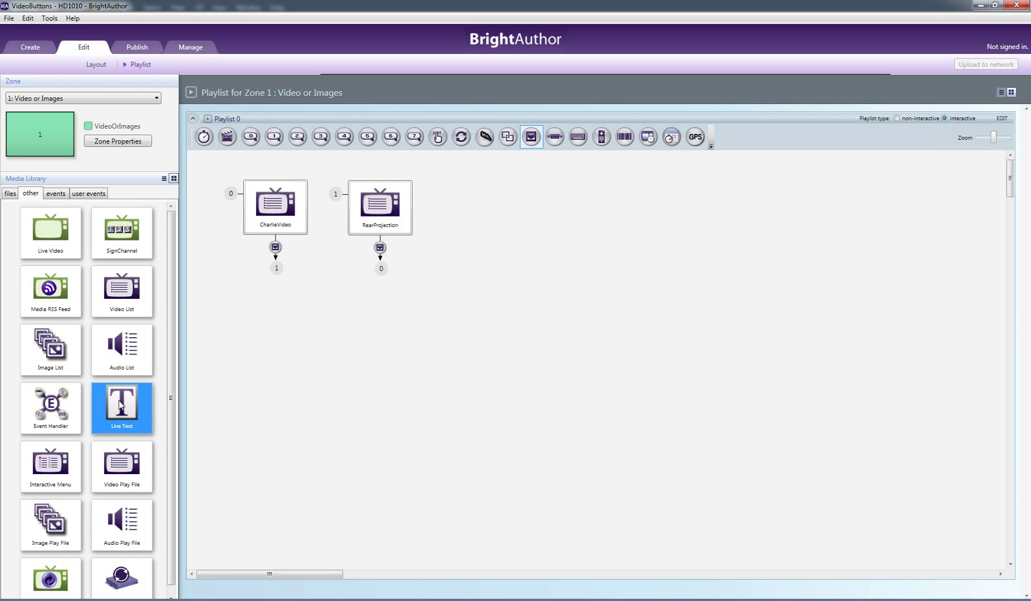
pyautogui.moveTo(123, 417); pyautogui.dragTo(544, 376)
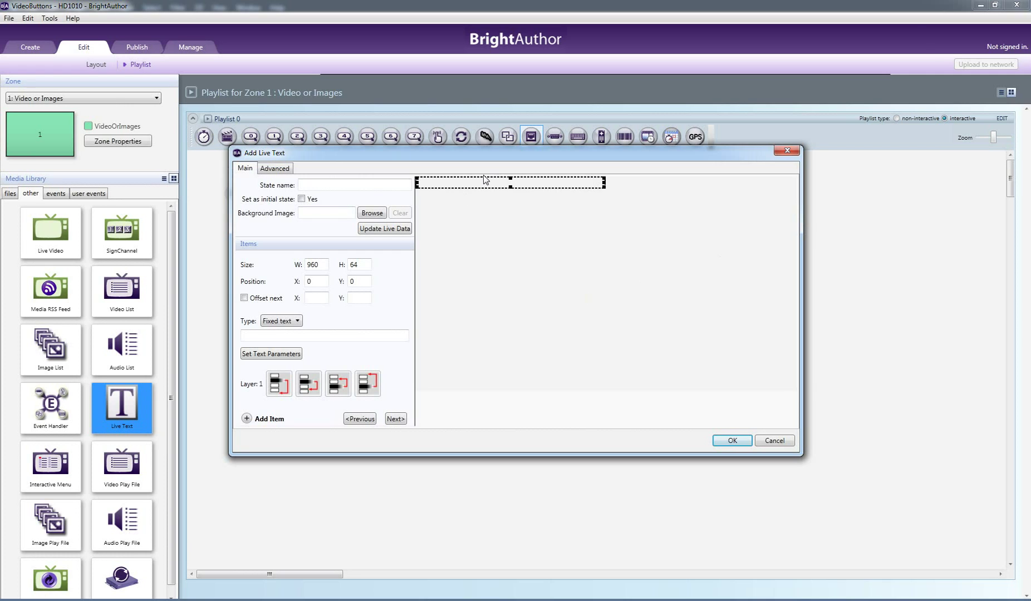
pyautogui.click(332, 185)
pyautogui.write('dawdagawd')
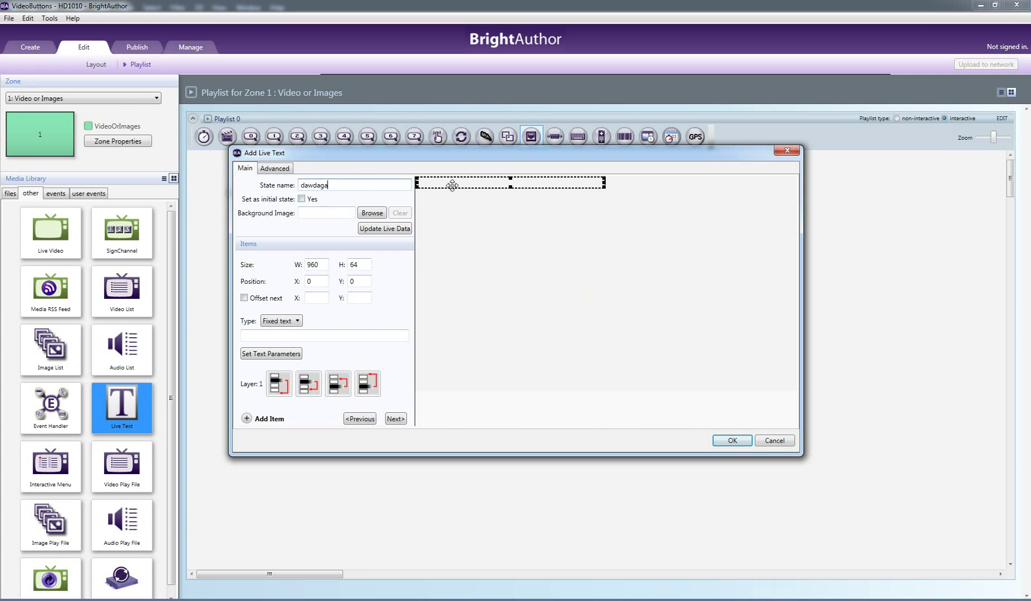
# Start choosing a background image, back out, then abandon the live text state.
pyautogui.click(483, 228)
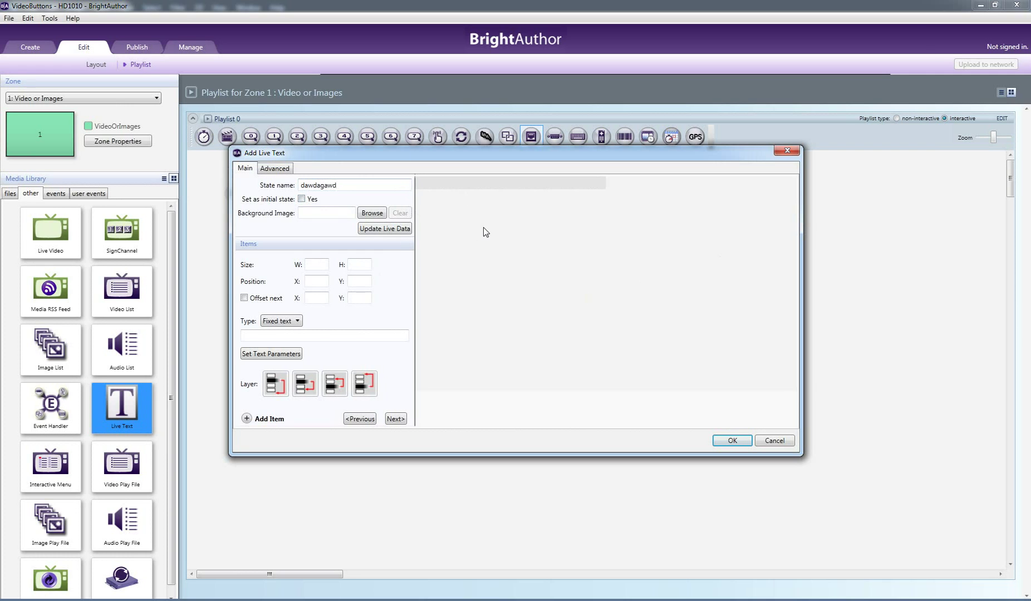
pyautogui.click(370, 215)
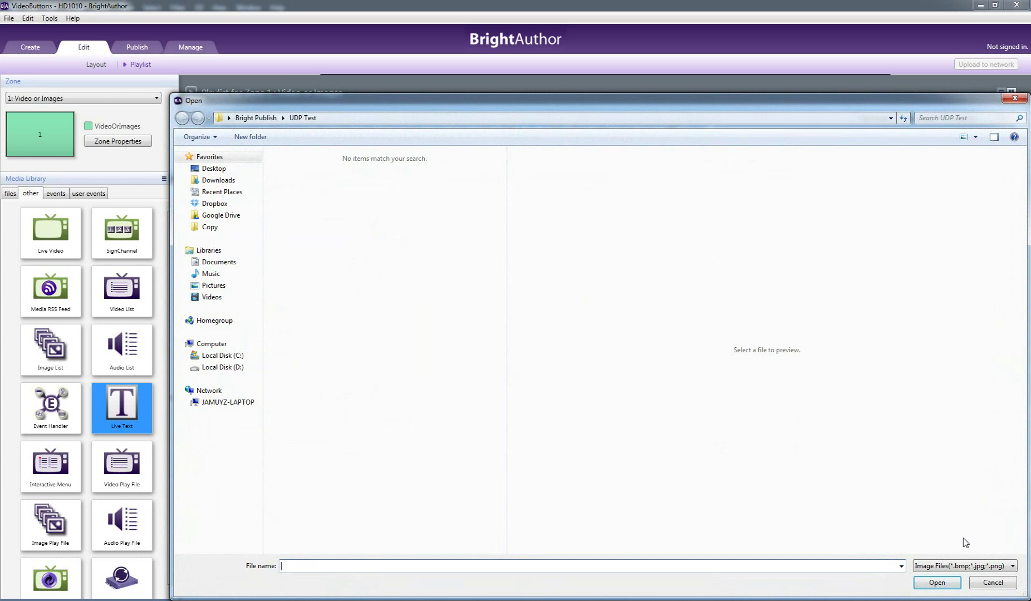
pyautogui.click(992, 583)
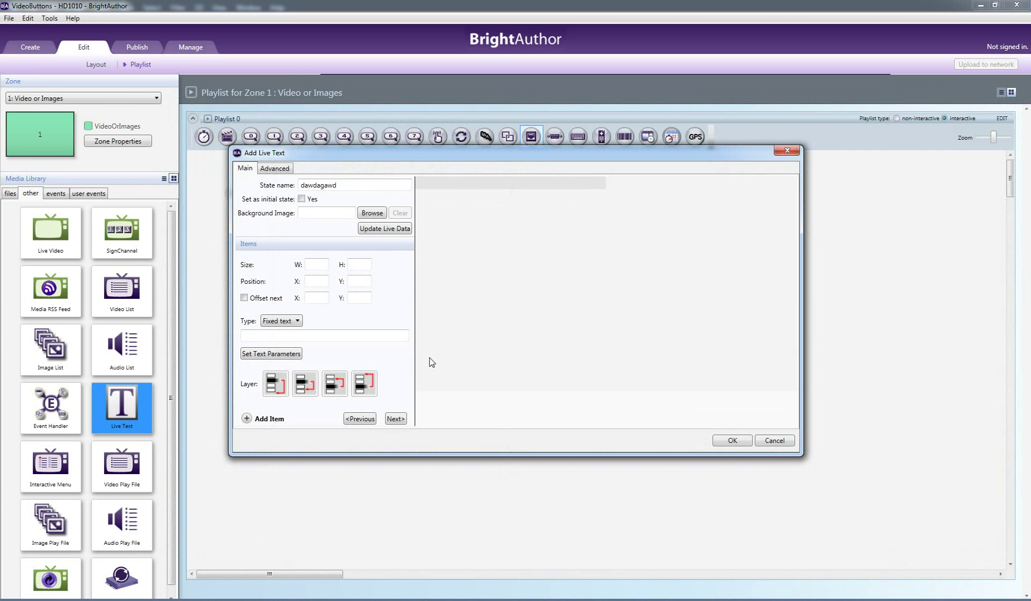
pyautogui.click(507, 186)
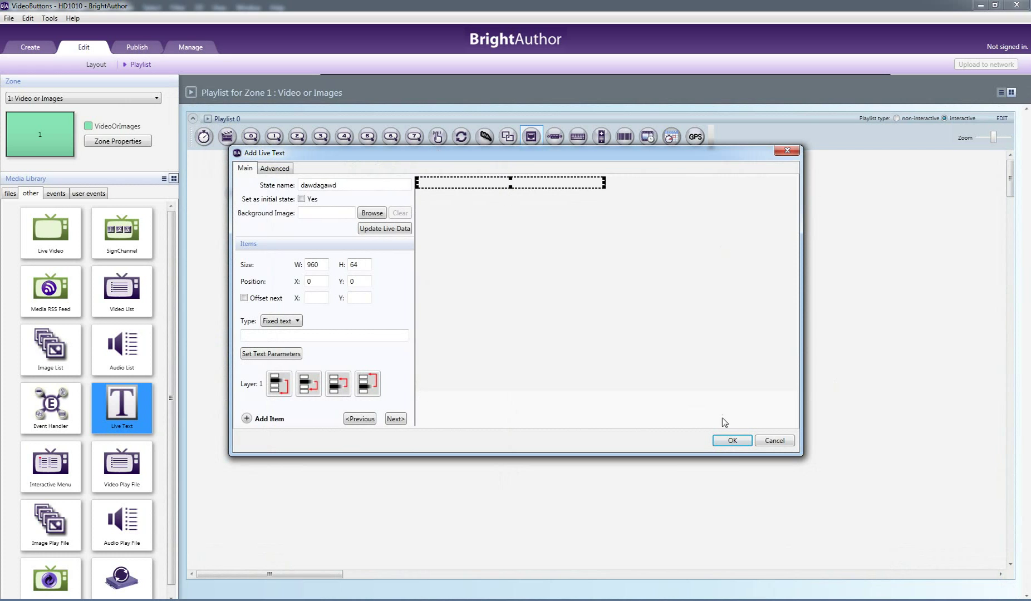
pyautogui.click(773, 440)
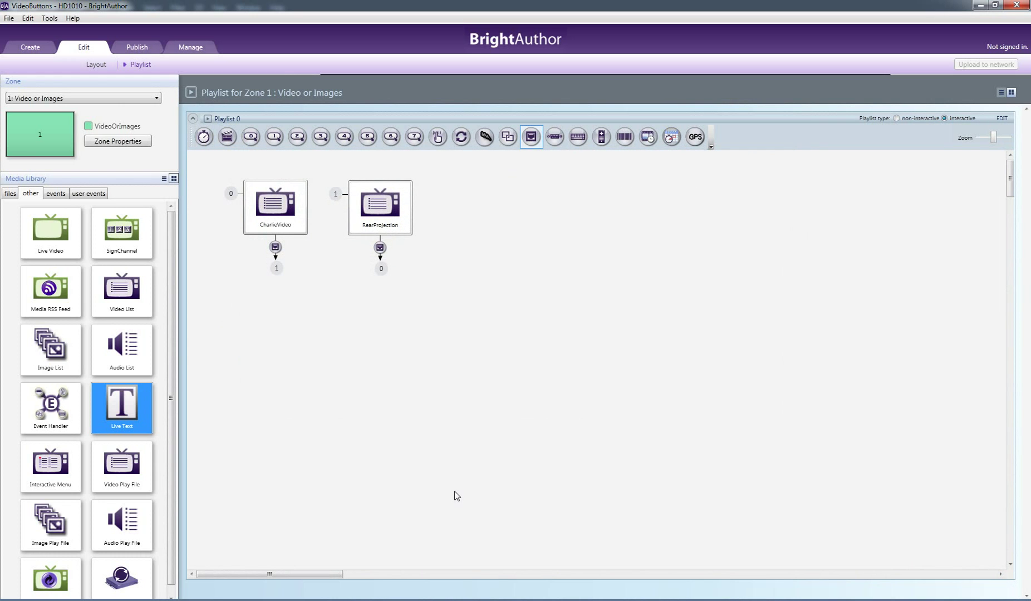
# Add a Video Play File state and close its add-file form without adding a video.
pyautogui.click(134, 478)
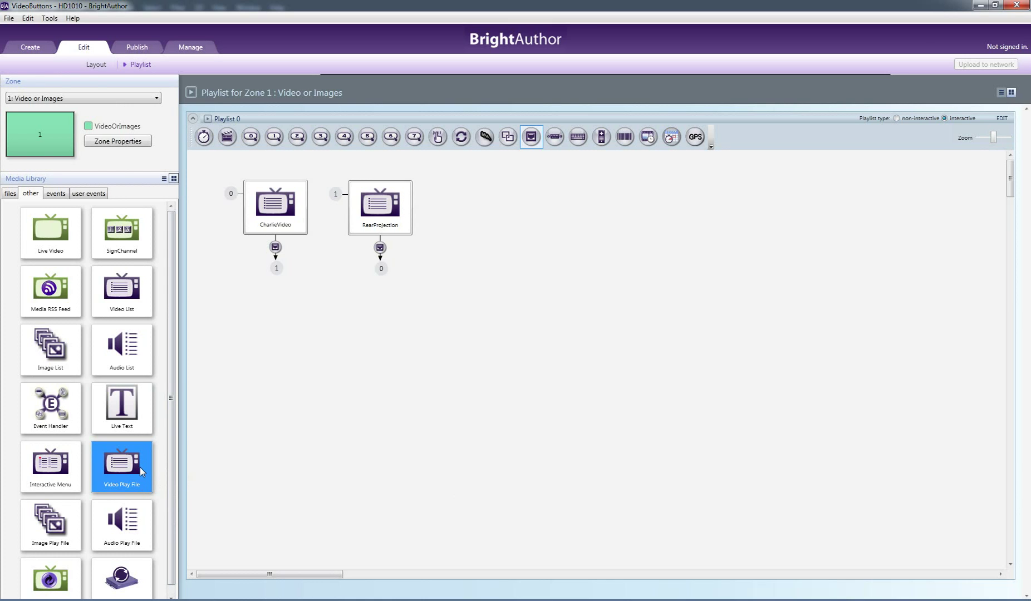
pyautogui.moveTo(125, 469); pyautogui.dragTo(521, 407)
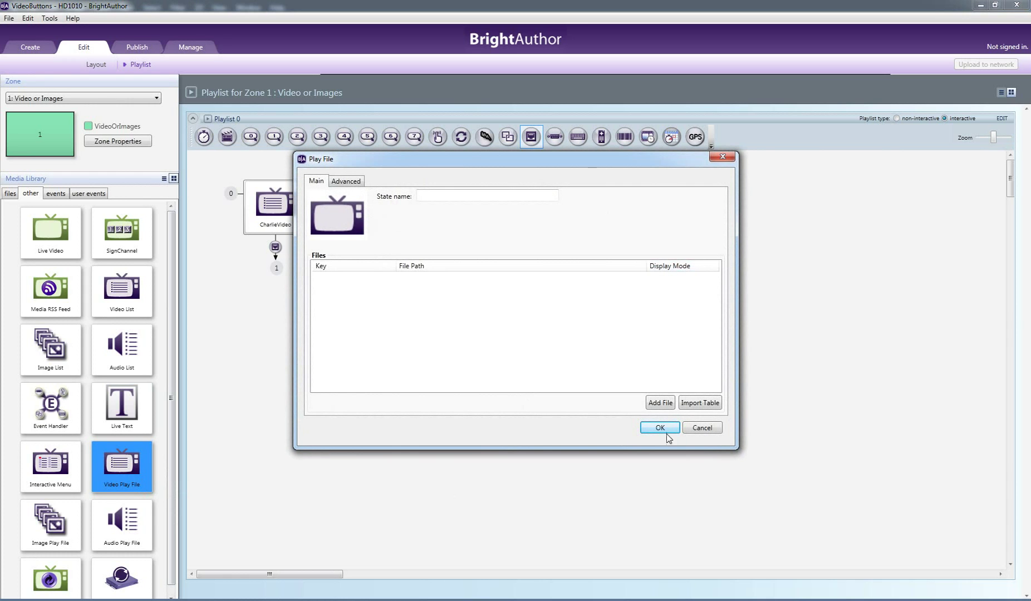
pyautogui.click(661, 403)
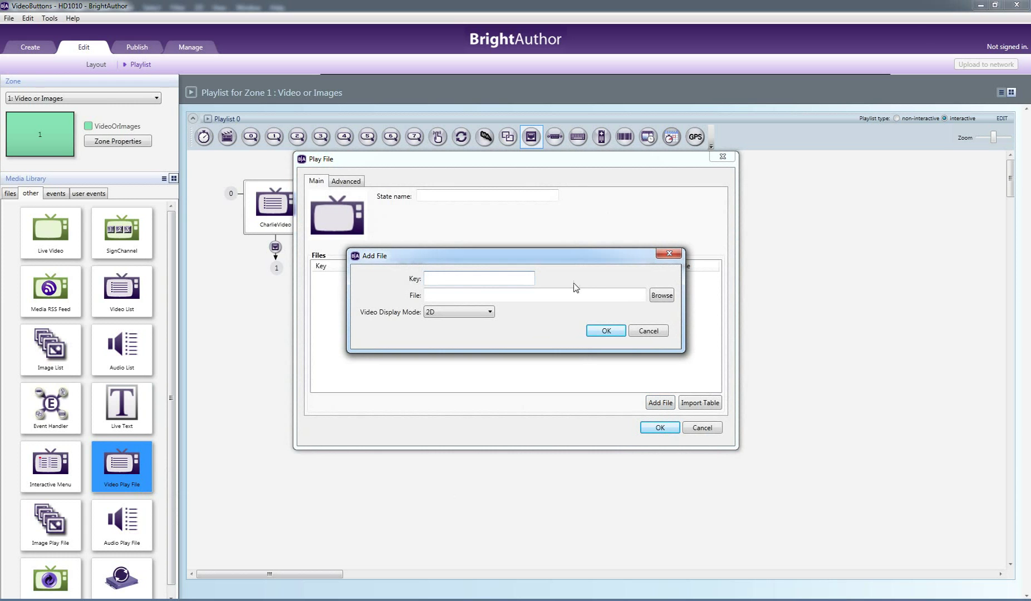
pyautogui.click(662, 295)
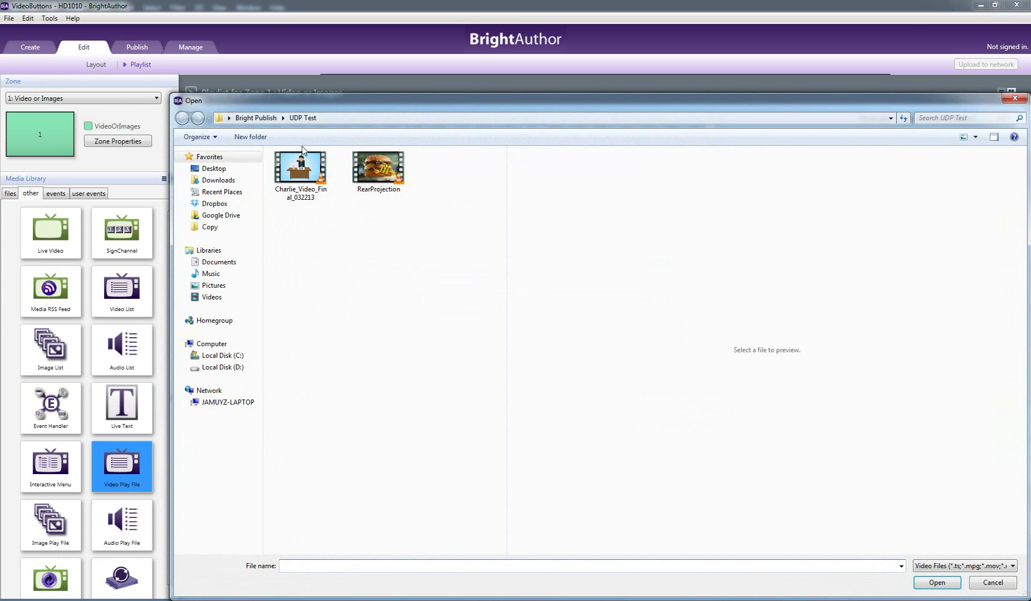
pyautogui.click(992, 583)
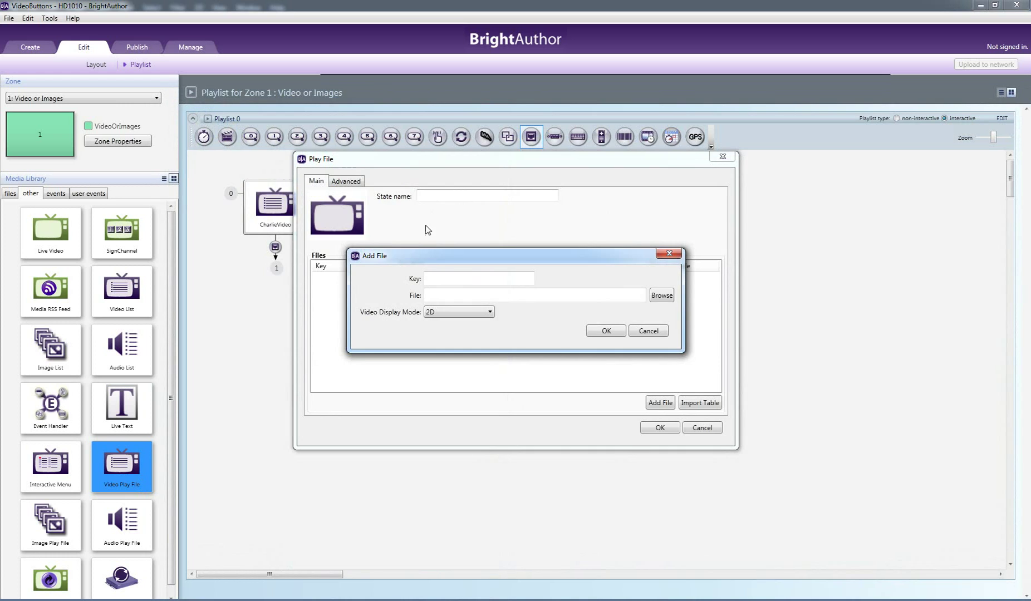
pyautogui.click(662, 332)
# Check the play file state's advanced settings, then abandon the video play file state.
pyautogui.click(347, 188)
pyautogui.click(316, 182)
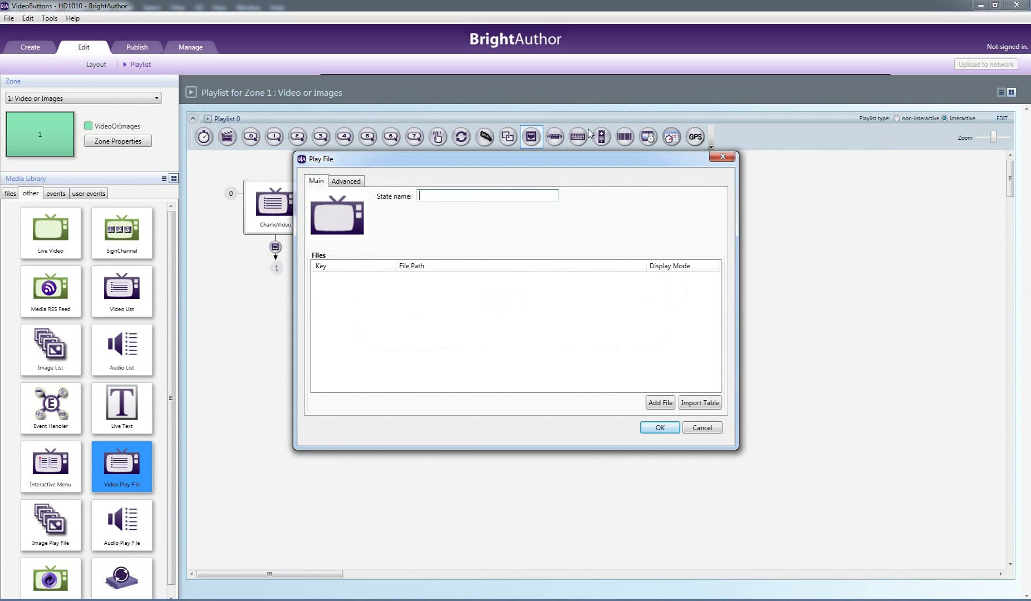
pyautogui.click(702, 431)
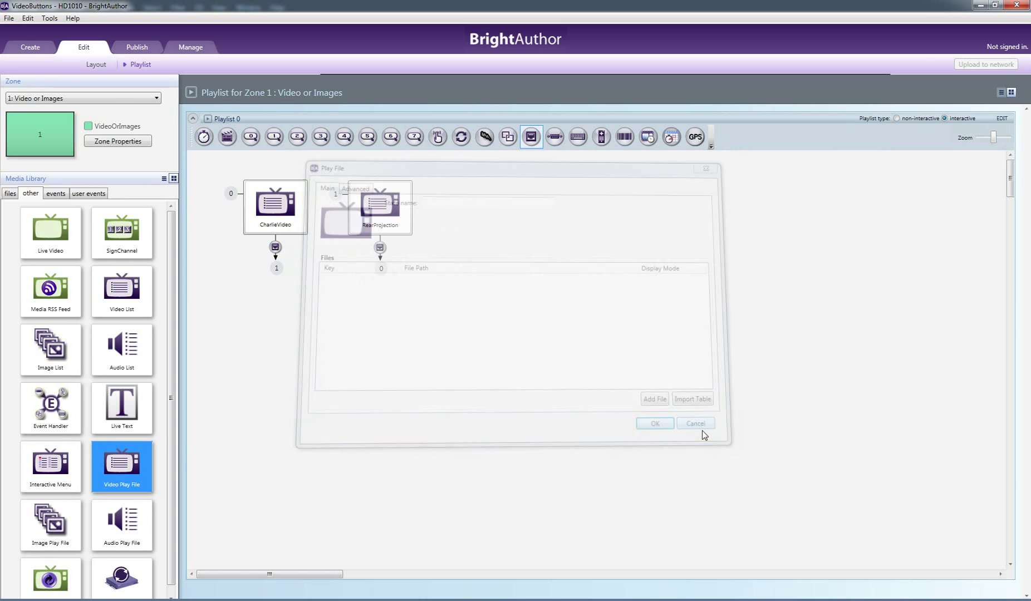
# Start a new Live Text state and move its first text item to 257, 196.
pyautogui.click(130, 412)
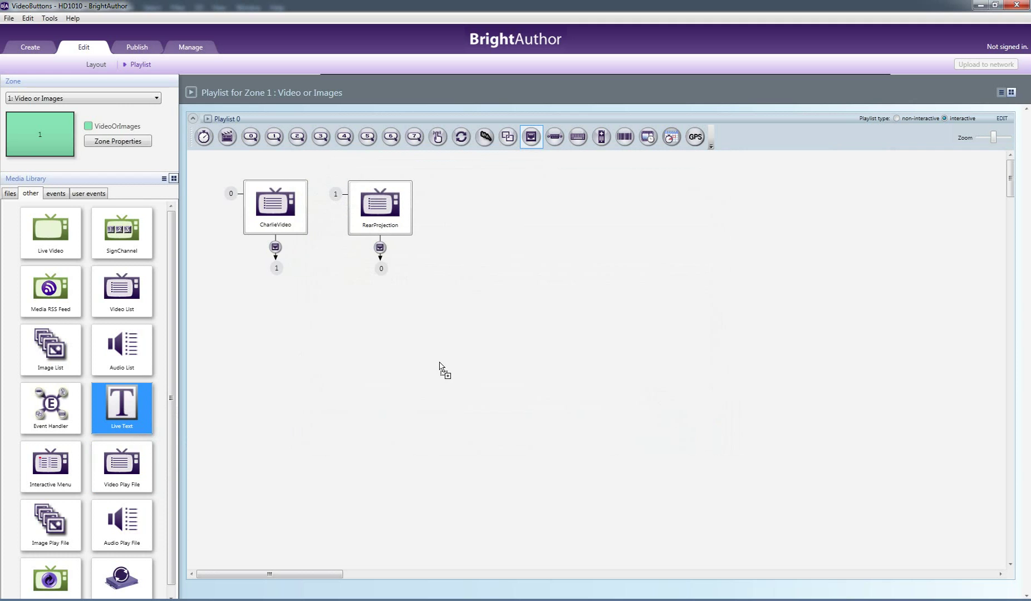
pyautogui.click(442, 366)
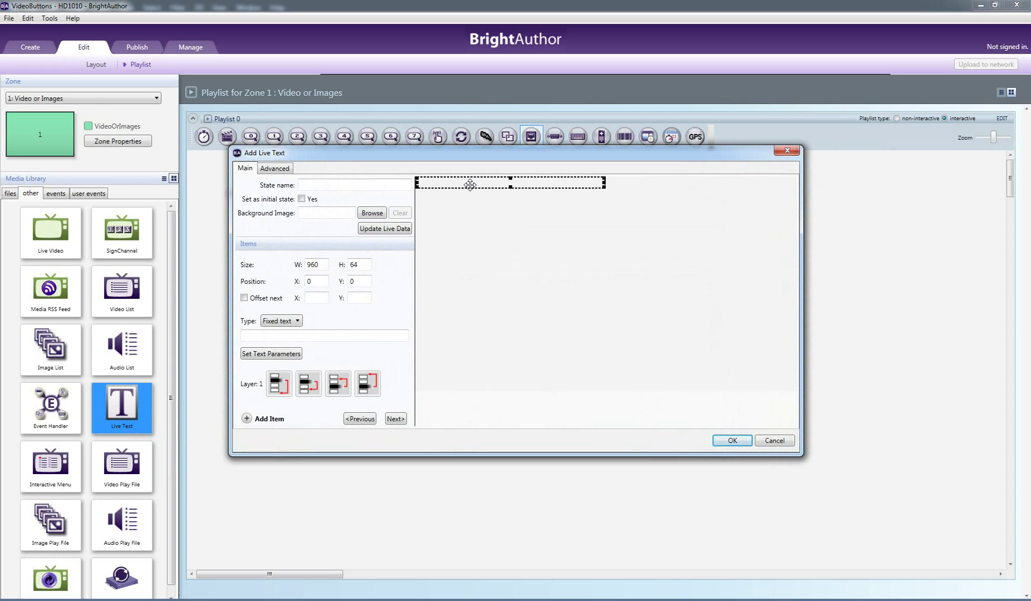
pyautogui.moveTo(470, 185); pyautogui.dragTo(510, 232)
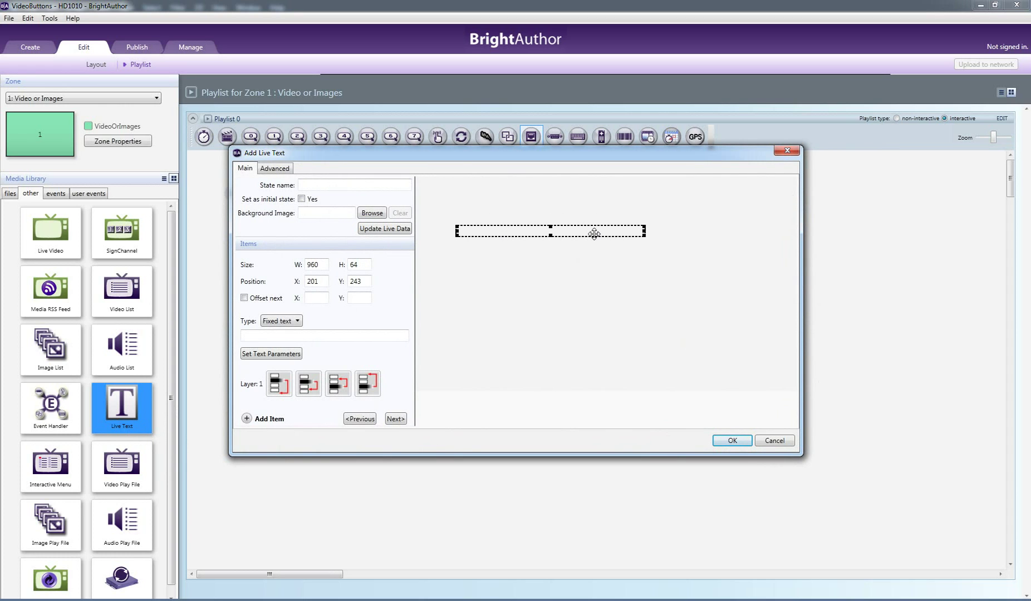
pyautogui.moveTo(594, 234); pyautogui.dragTo(600, 225)
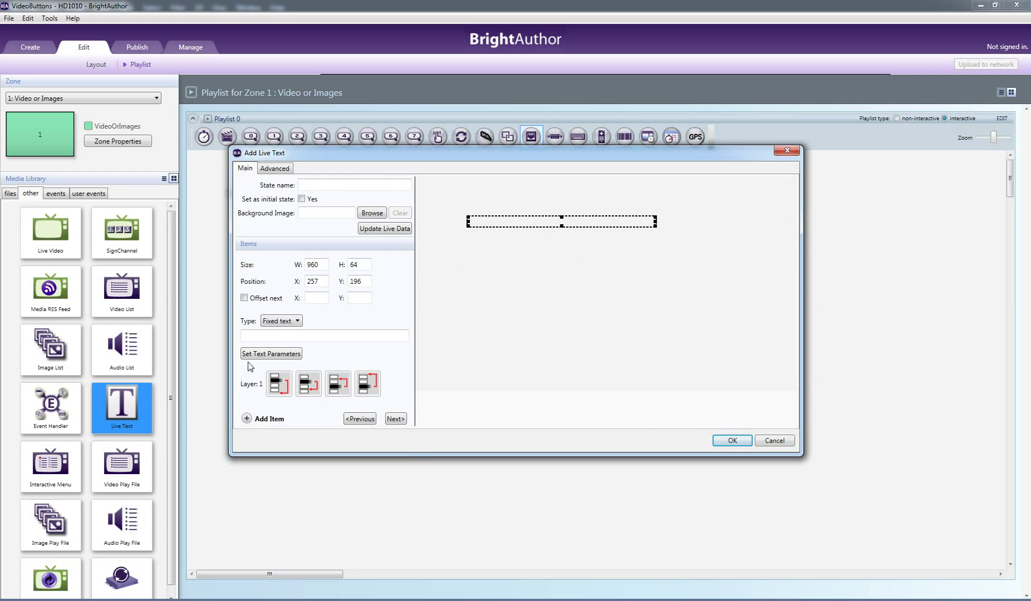
# Add more text items and stack them beneath the first.
pyautogui.click(247, 421)
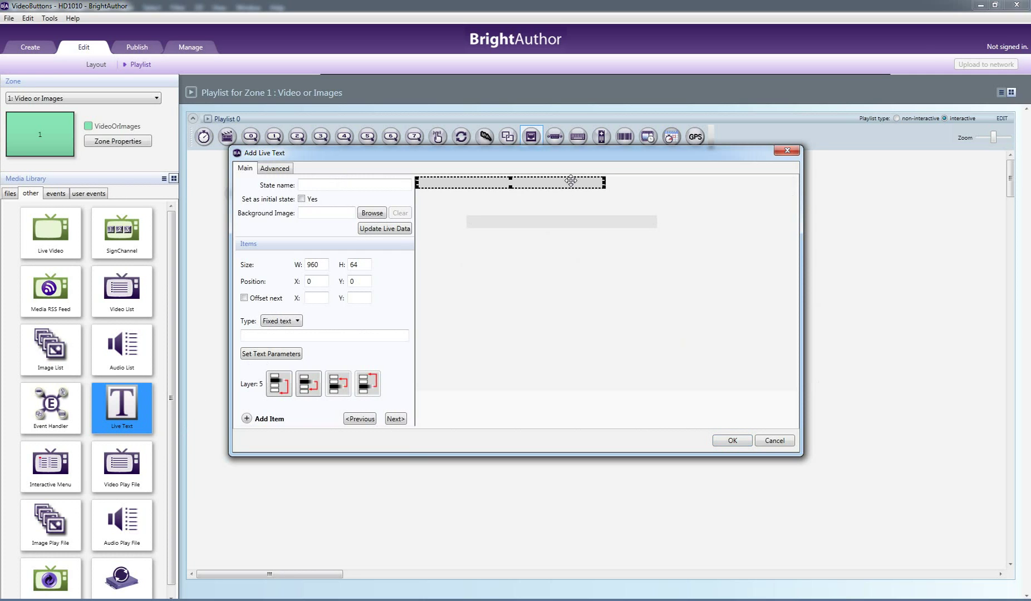
pyautogui.moveTo(636, 295); pyautogui.dragTo(575, 231)
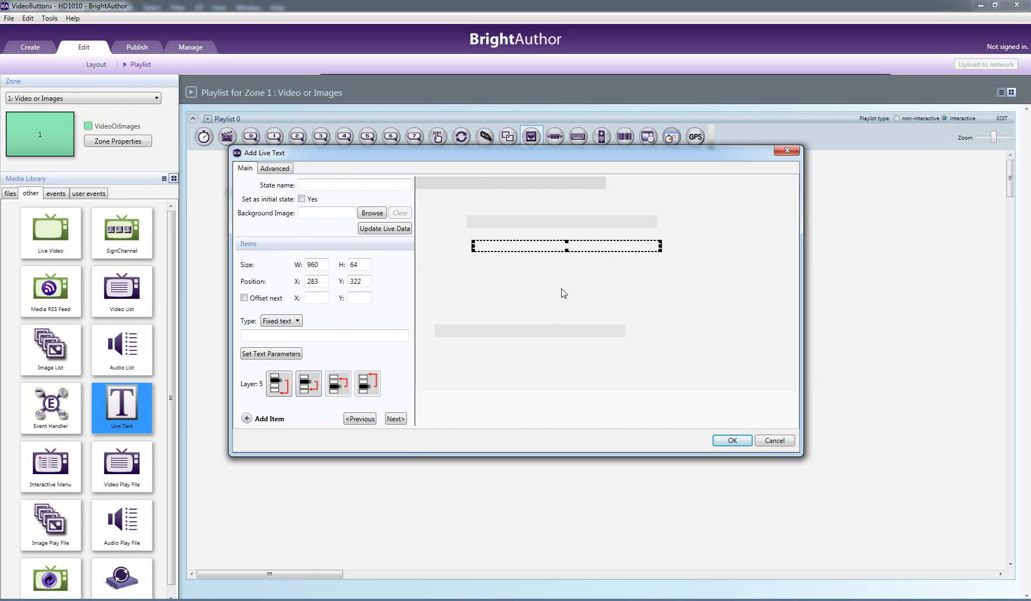
pyautogui.moveTo(562, 330); pyautogui.dragTo(602, 265)
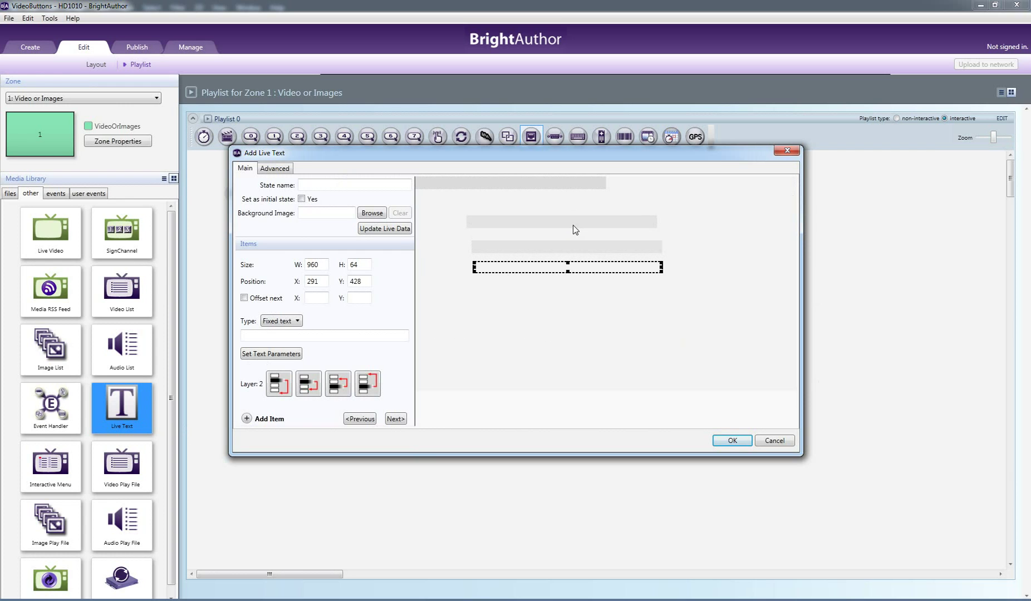
pyautogui.click(573, 225)
# Move the remaining text items, including the one at 0, 0, into the stack.
pyautogui.click(575, 249)
pyautogui.click(580, 264)
pyautogui.moveTo(551, 202); pyautogui.dragTo(588, 292)
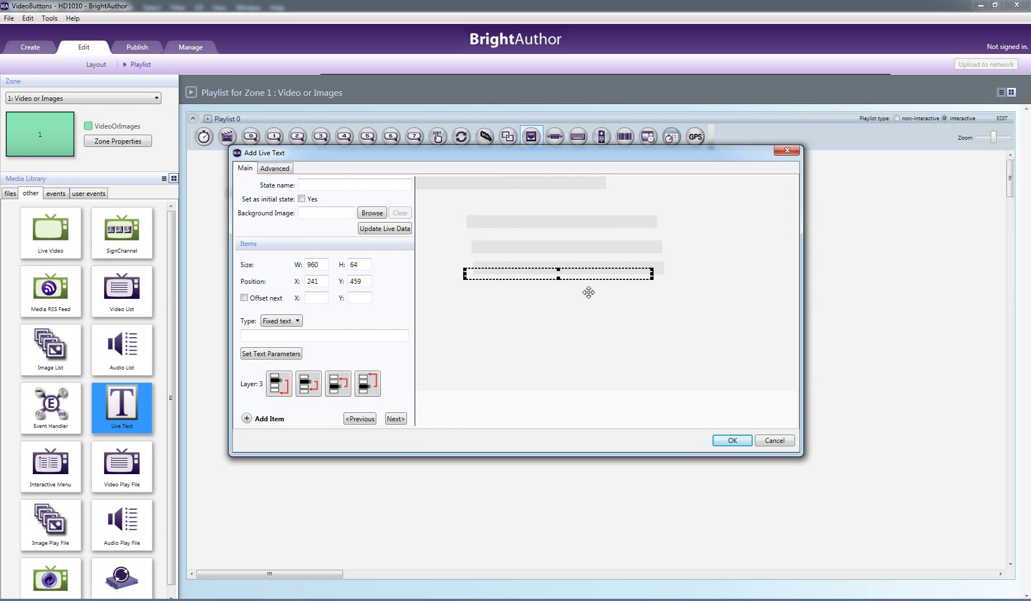
pyautogui.click(535, 179)
pyautogui.moveTo(551, 204); pyautogui.dragTo(626, 333)
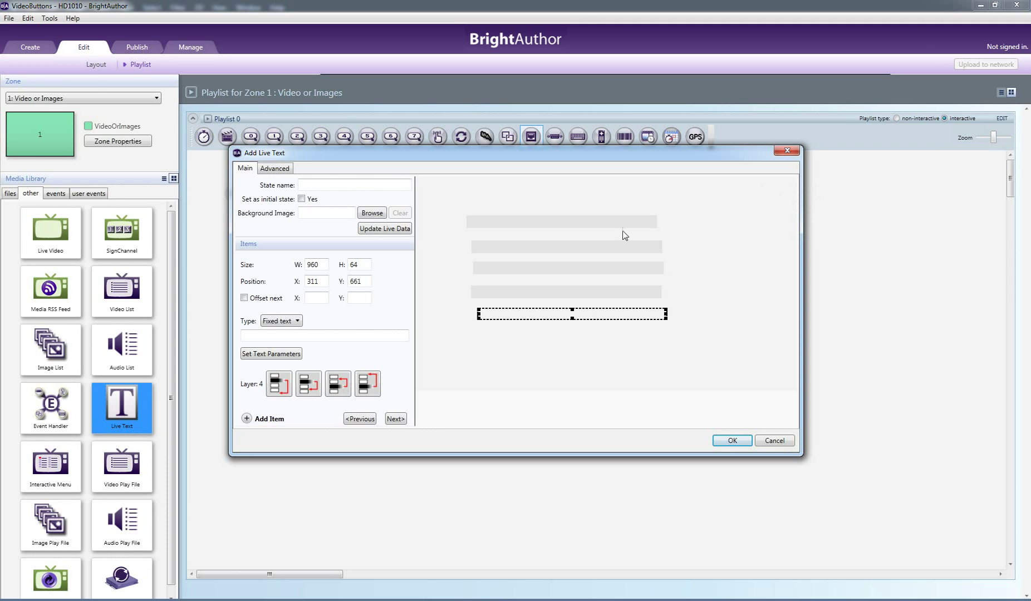
pyautogui.click(610, 221)
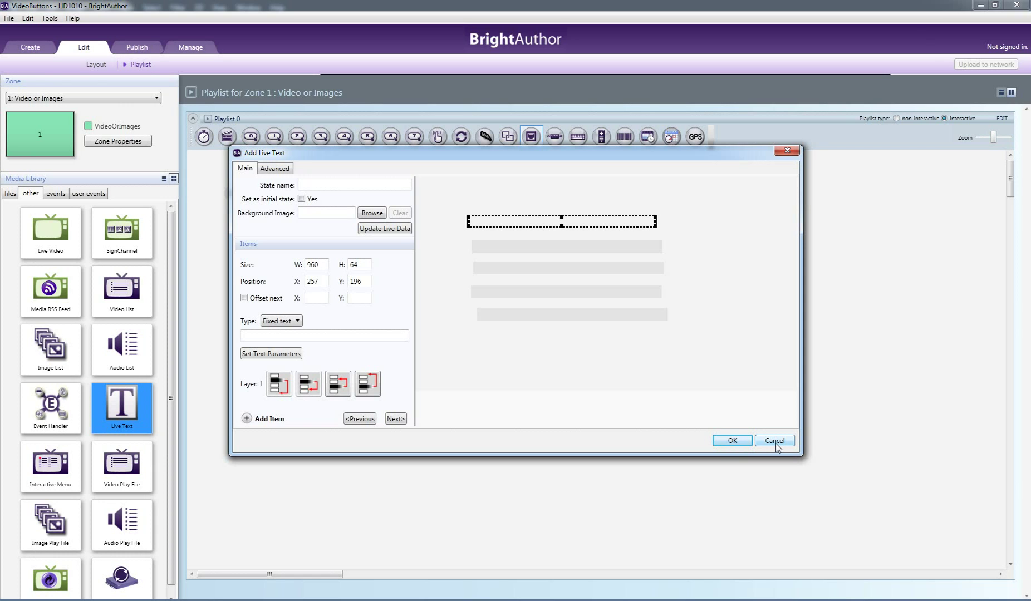
# Cancel the Add Live Text dialog without saving and clear the library selection.
pyautogui.click(775, 441)
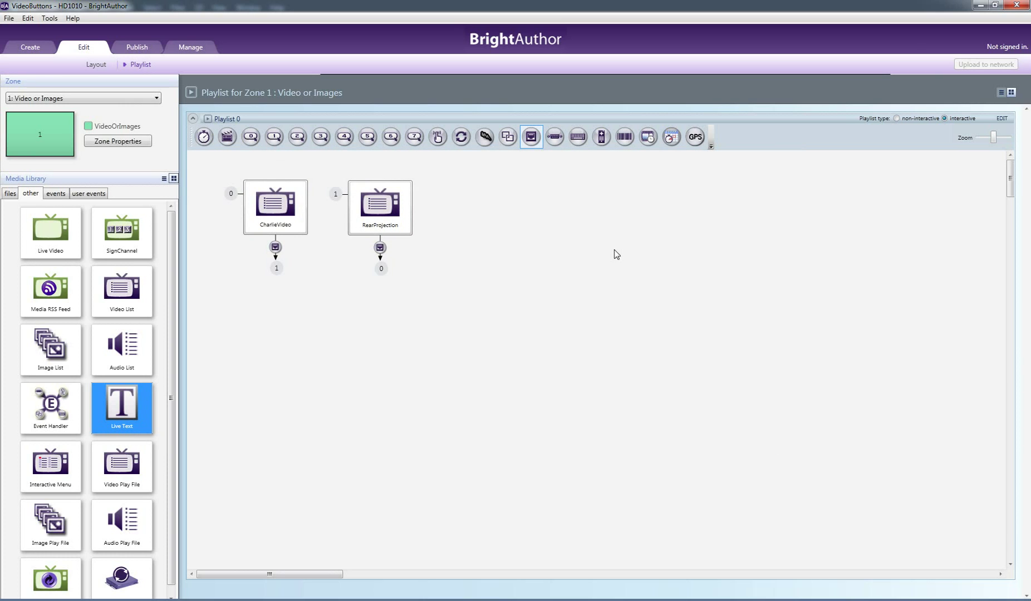
pyautogui.click(606, 287)
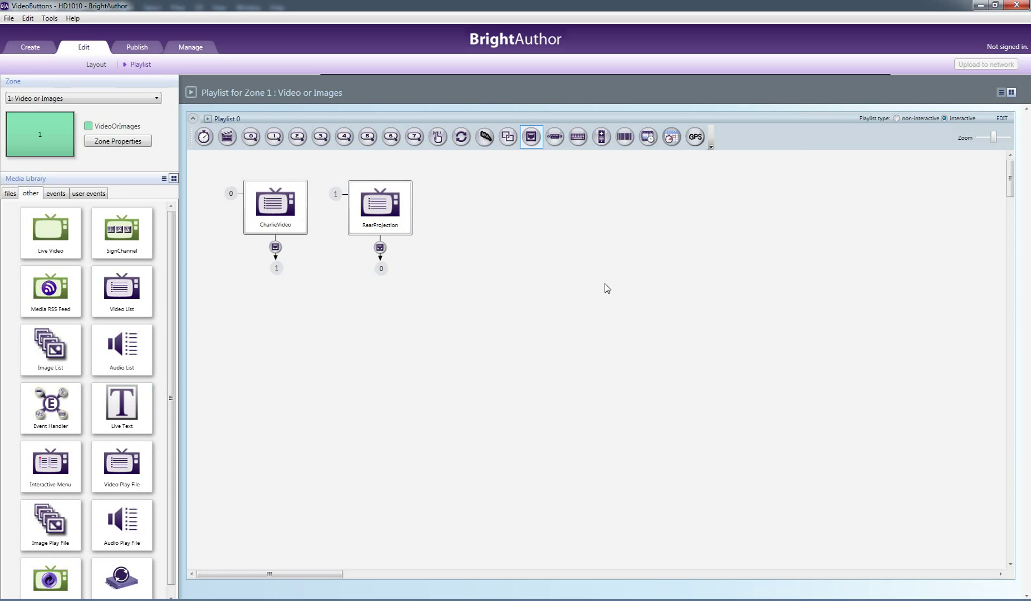